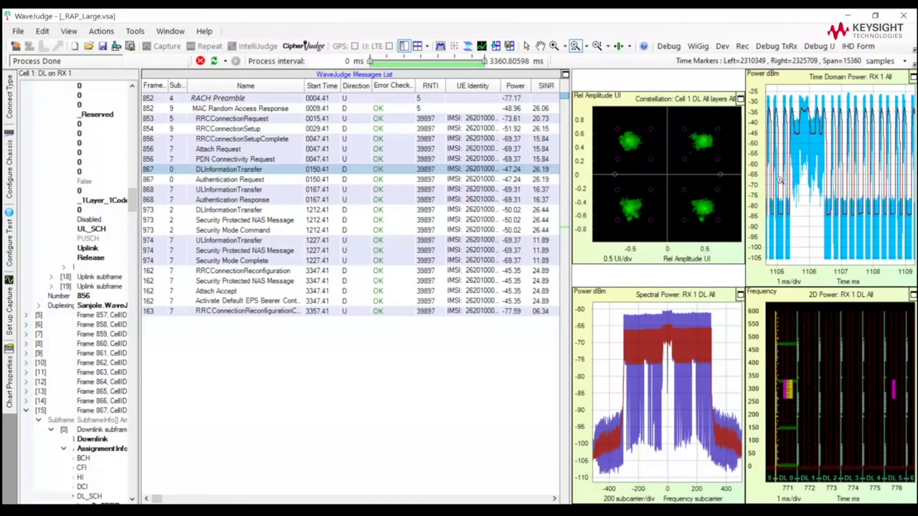
Select the Authentication Request message and open Chart Properties for the Messages list.
click(249, 182)
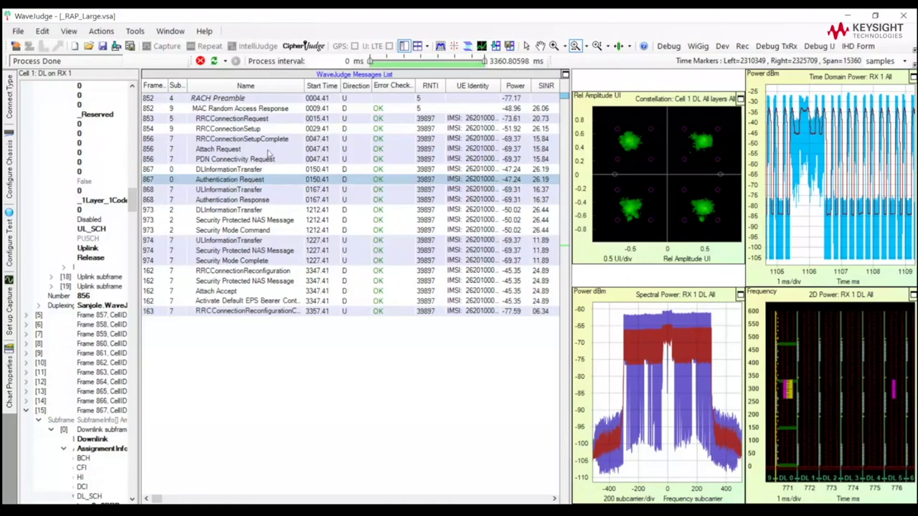
click(9, 365)
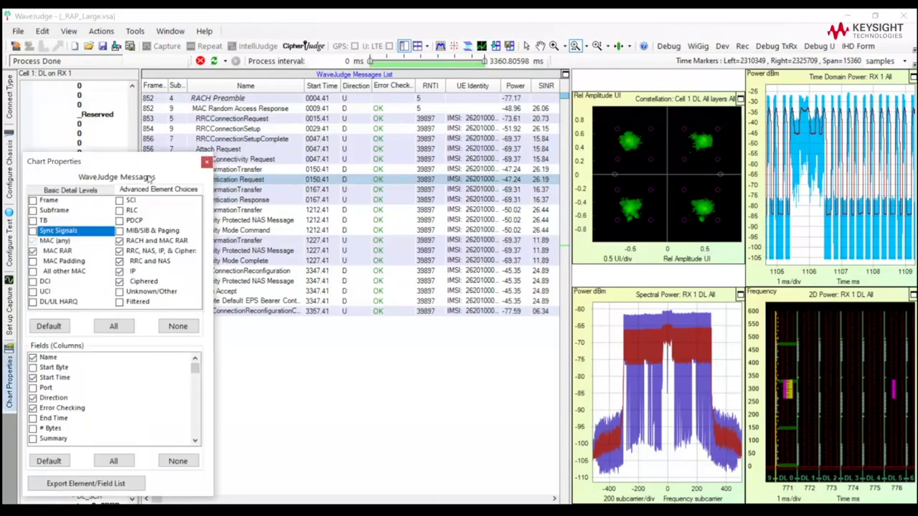
Move the Chart Properties panel to the upper right over the charts, clear of the tree and list.
drag(162, 170, 492, 51)
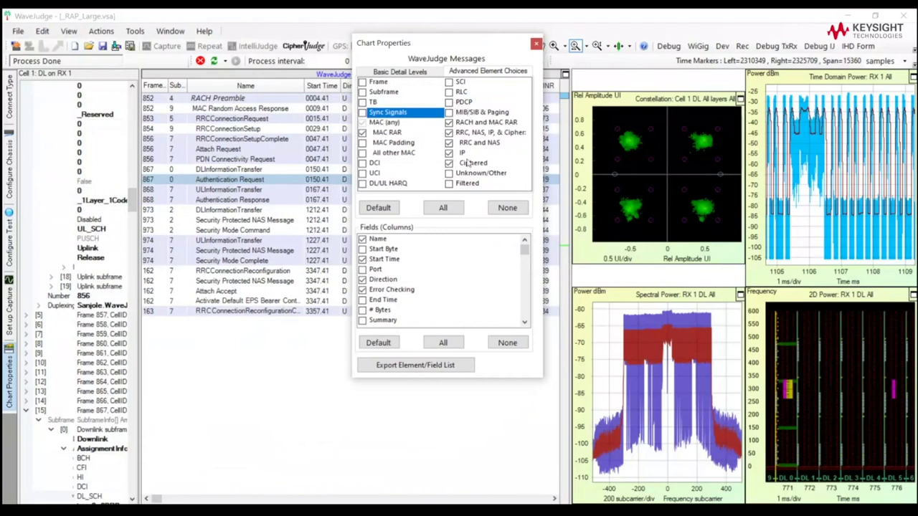
drag(432, 48, 538, 57)
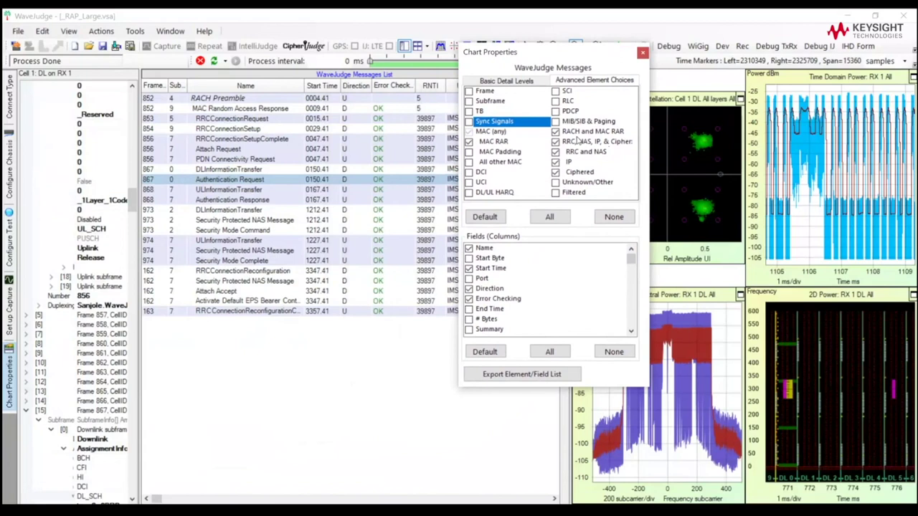
drag(535, 51, 591, 57)
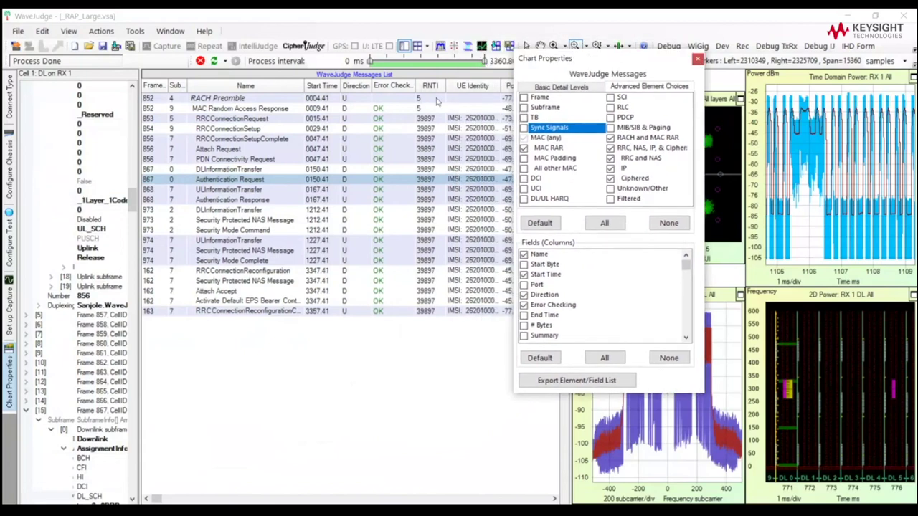
Step through messages from RACH Preamble to frame 974 ULInformationTransfer, then enable TB messages.
click(352, 99)
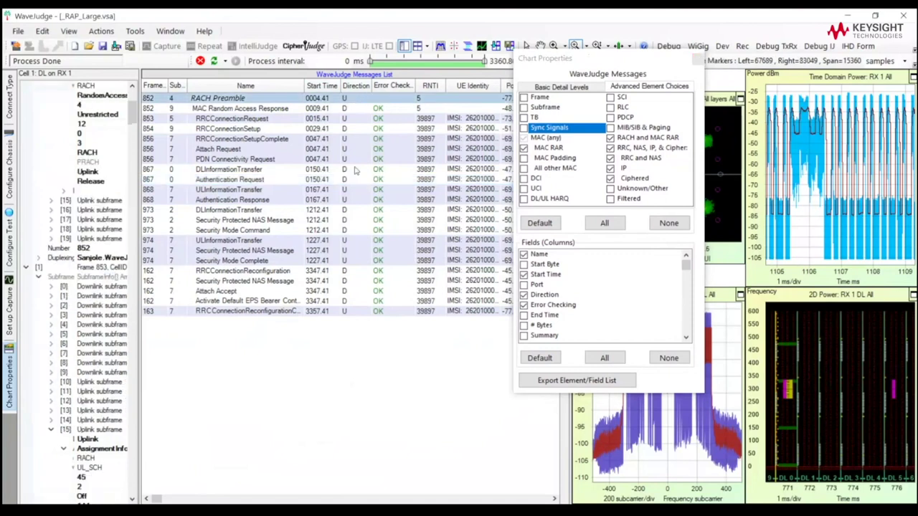
key(Down)
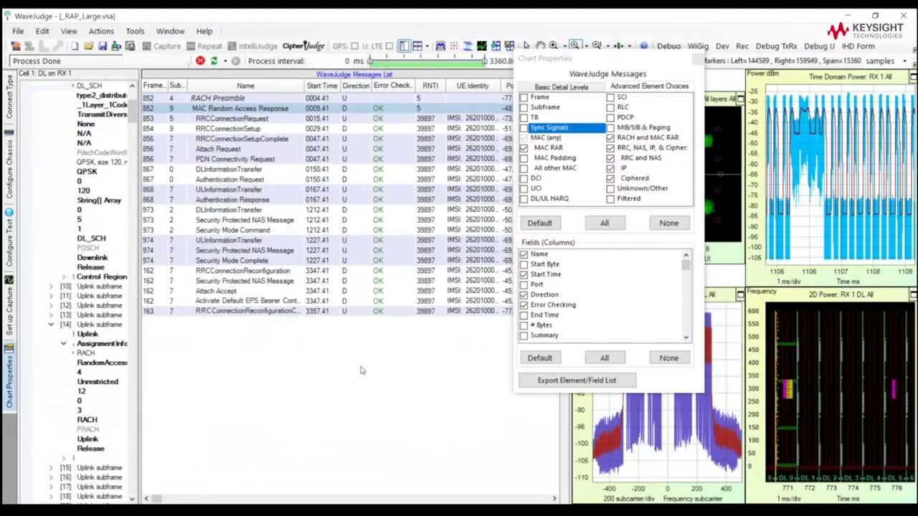
key(Down)
key(Down)
key(Down)
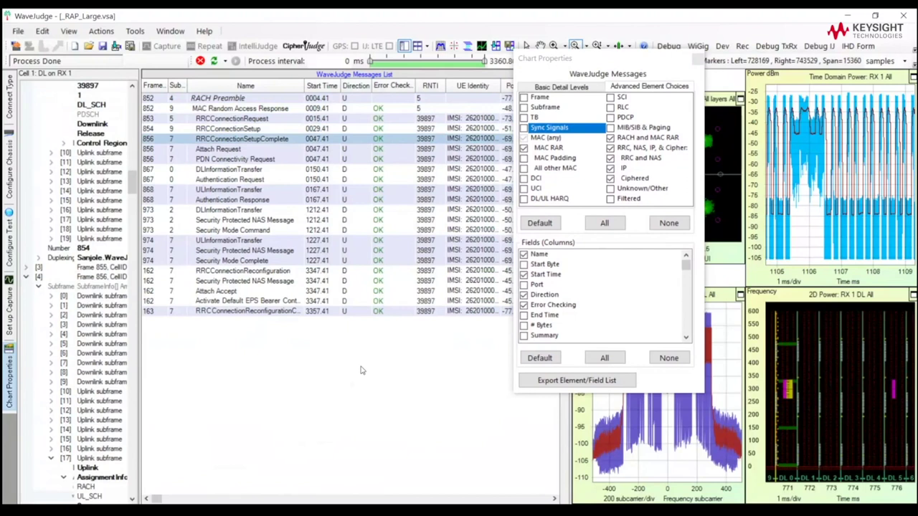
key(Down)
key(Down)
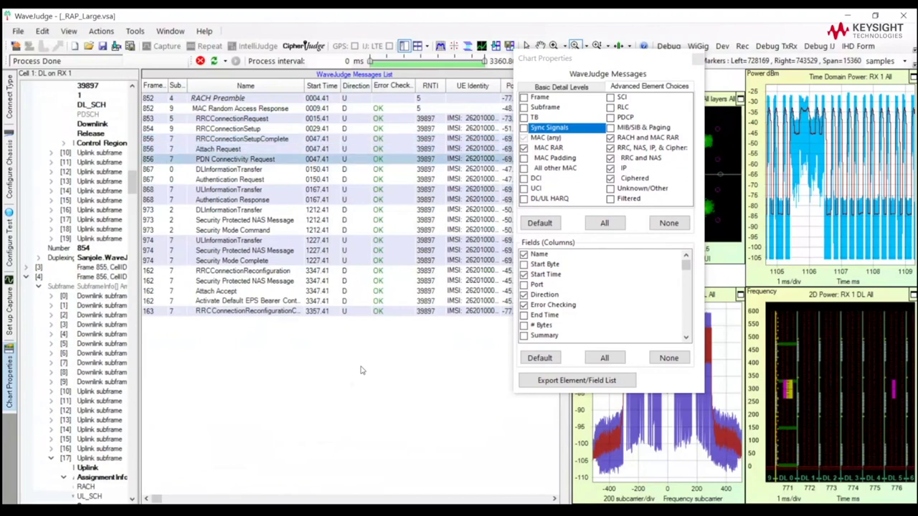
key(Down)
key(Down)
key(Down)
key(Down)
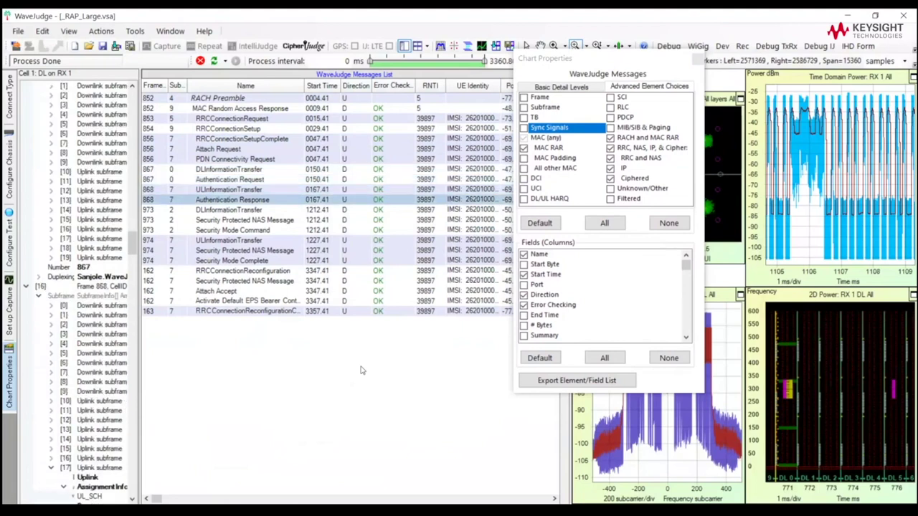
key(Down)
key(Down)
key(Down)
key(Down)
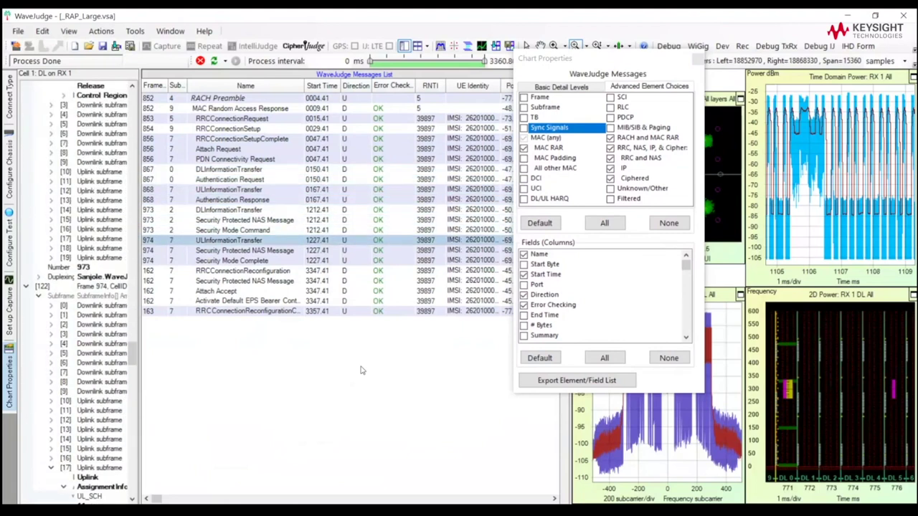
key(Down)
key(Down)
key(Down)
key(Down)
key(Down)
key(Down)
key(Down)
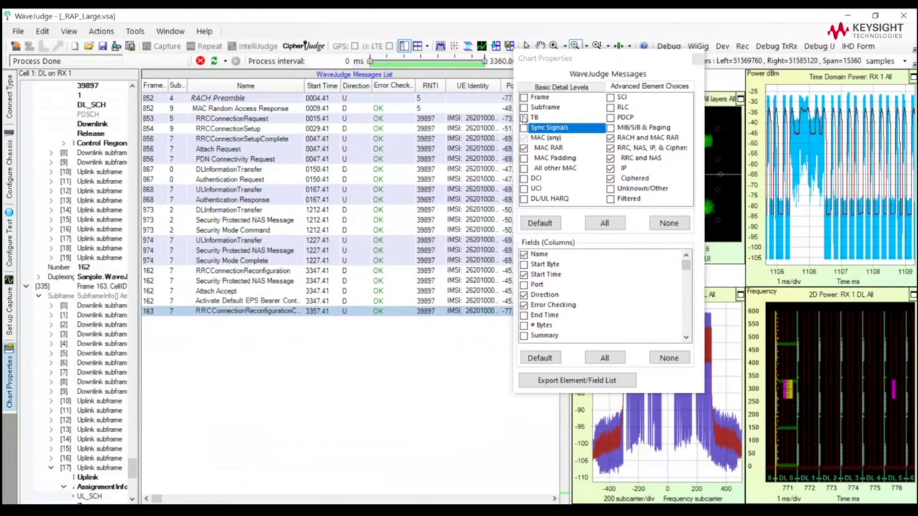
click(525, 117)
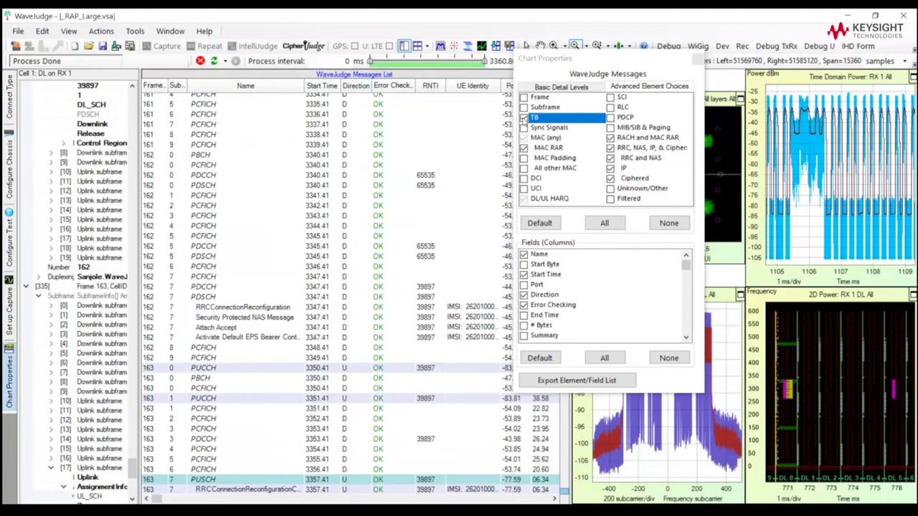
Toggle TB off and back on, leaving transport block messages enabled, and scroll through the element options.
click(524, 117)
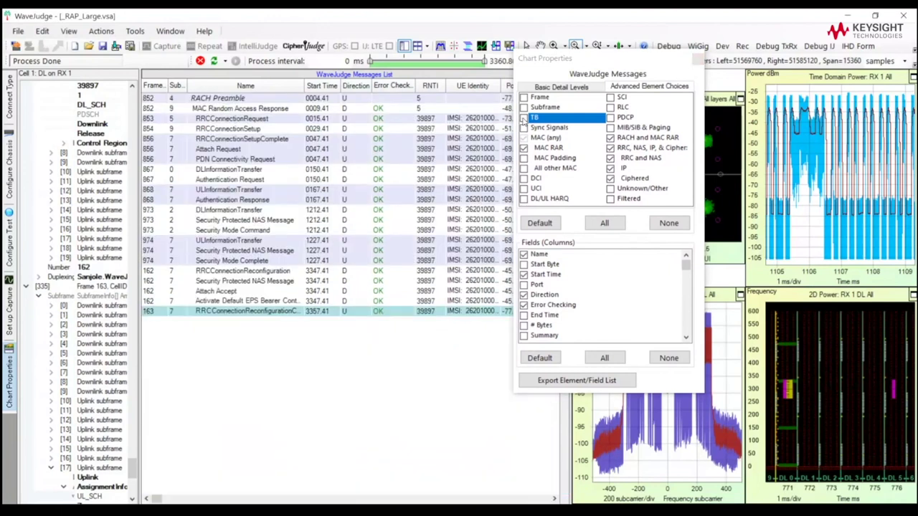
click(524, 118)
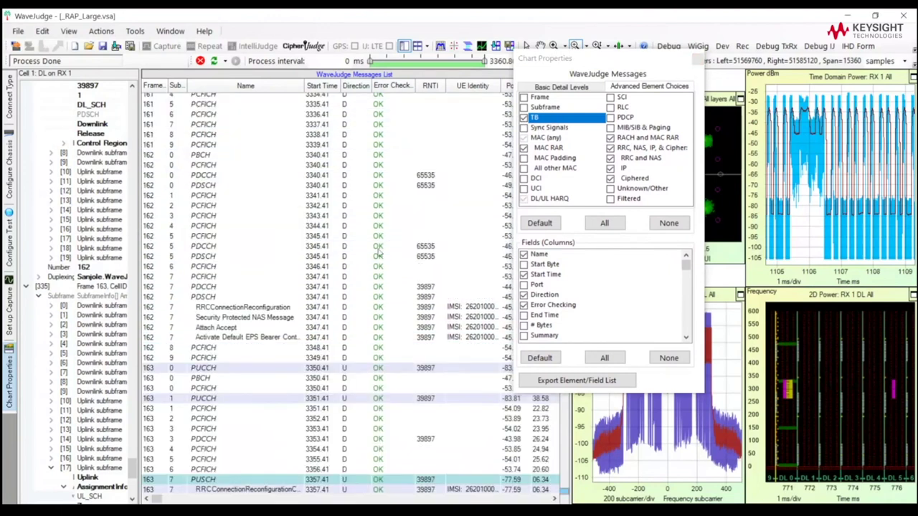
scroll(348, 317, down, 1)
scroll(347, 317, up, 20)
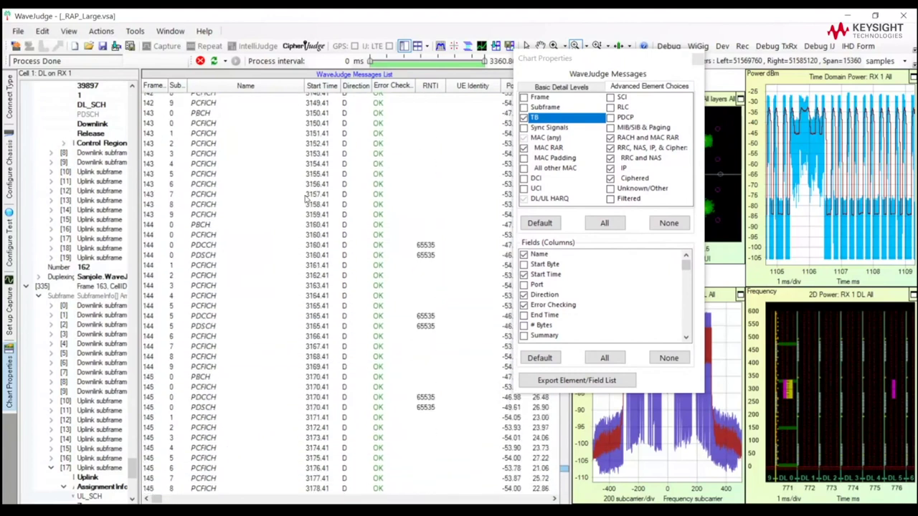
scroll(306, 201, up, 7)
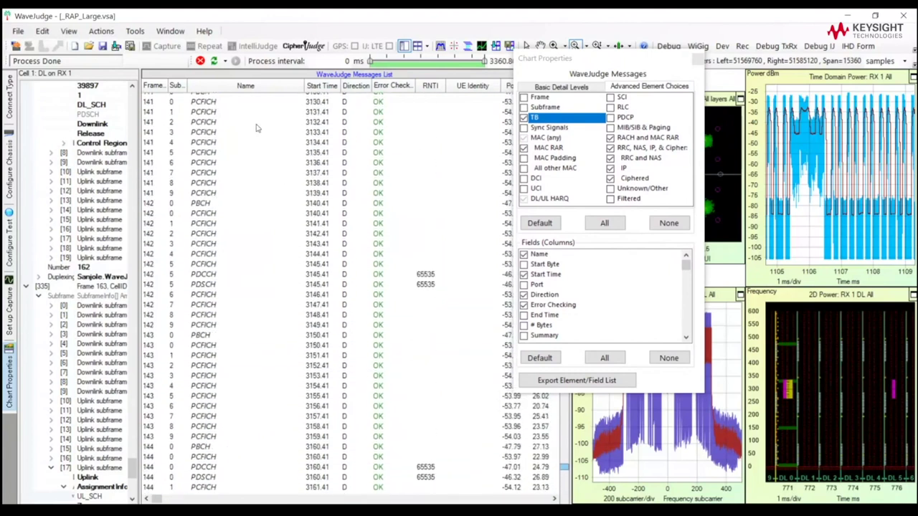
scroll(257, 128, up, 10)
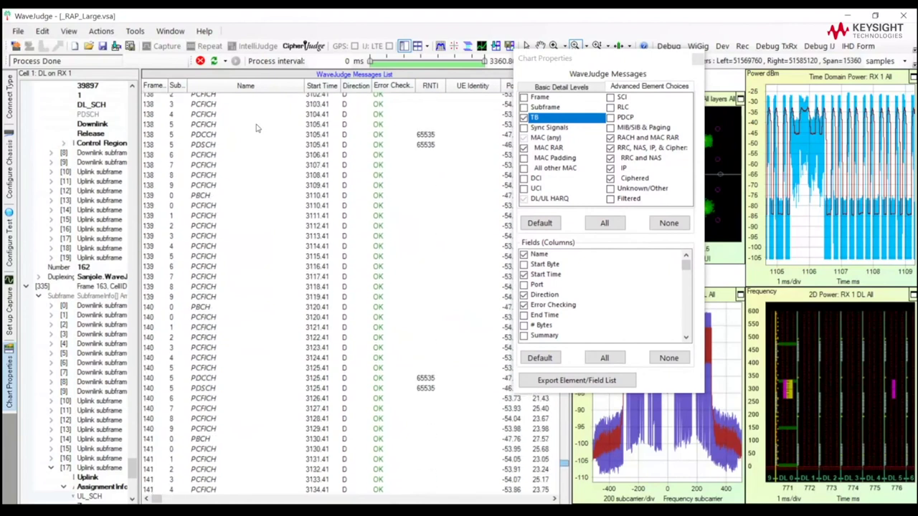
scroll(256, 300, down, 18)
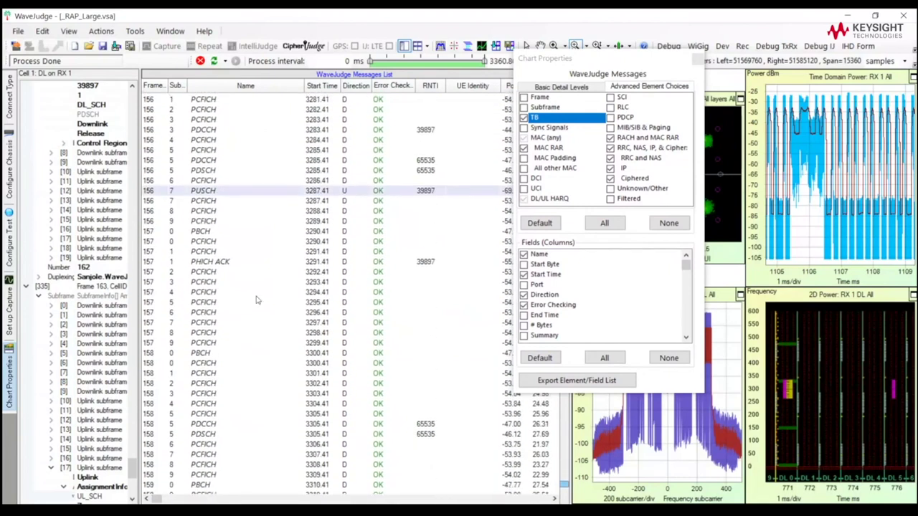
scroll(275, 273, down, 7)
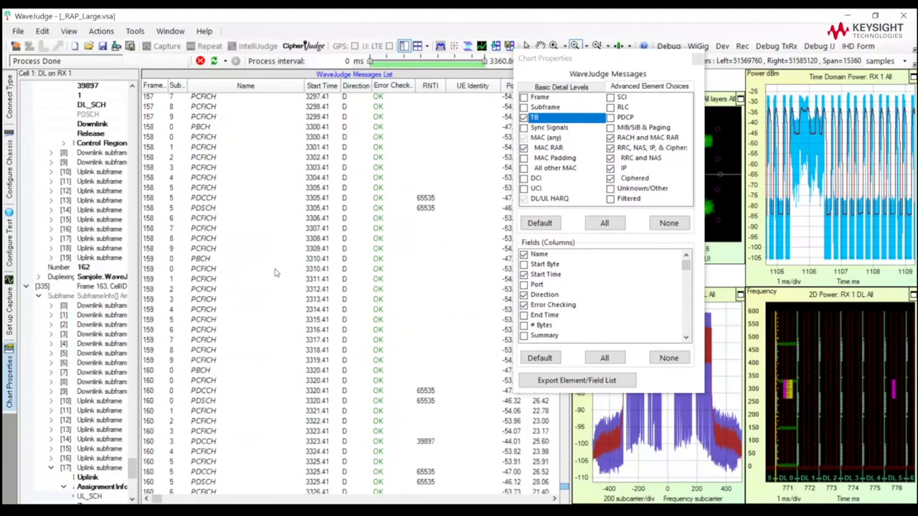
Add DCI and MIB/SIB & Paging messages to the list and close Chart Properties.
click(524, 179)
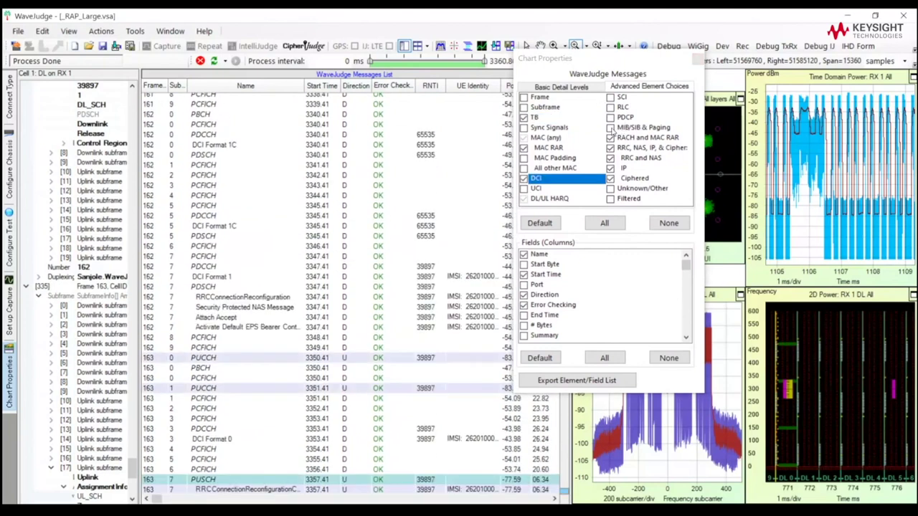
click(610, 127)
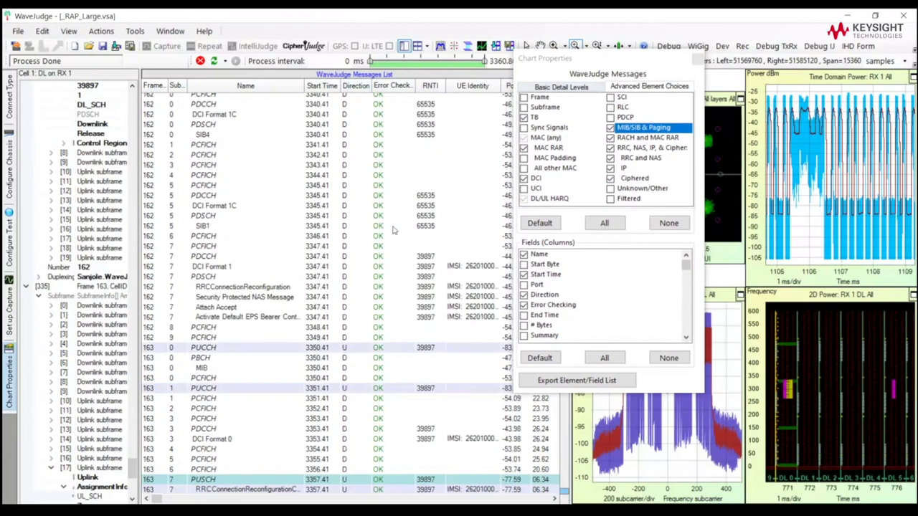
click(310, 258)
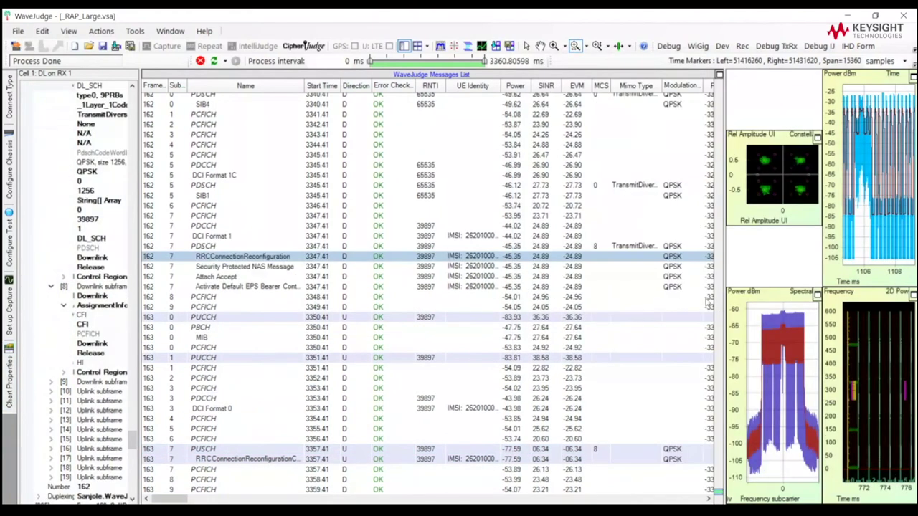
Narrow the message list to enlarge the charts, select frame 161 PHICH ACK, and zoom time chart to 500 ms/div.
drag(724, 294, 489, 294)
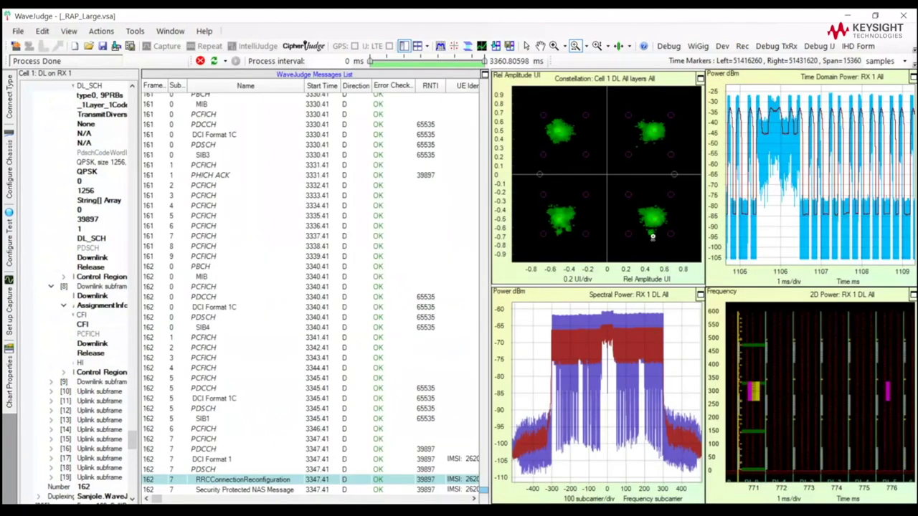
click(250, 177)
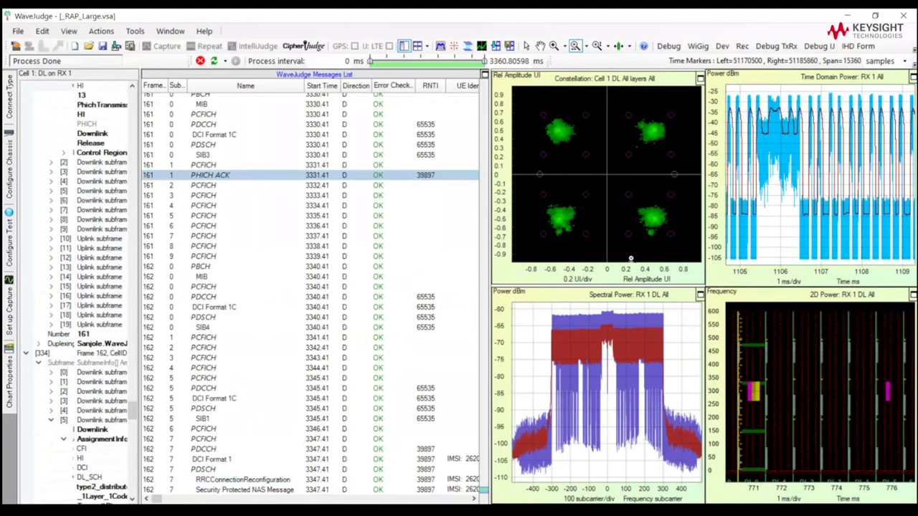
click(575, 46)
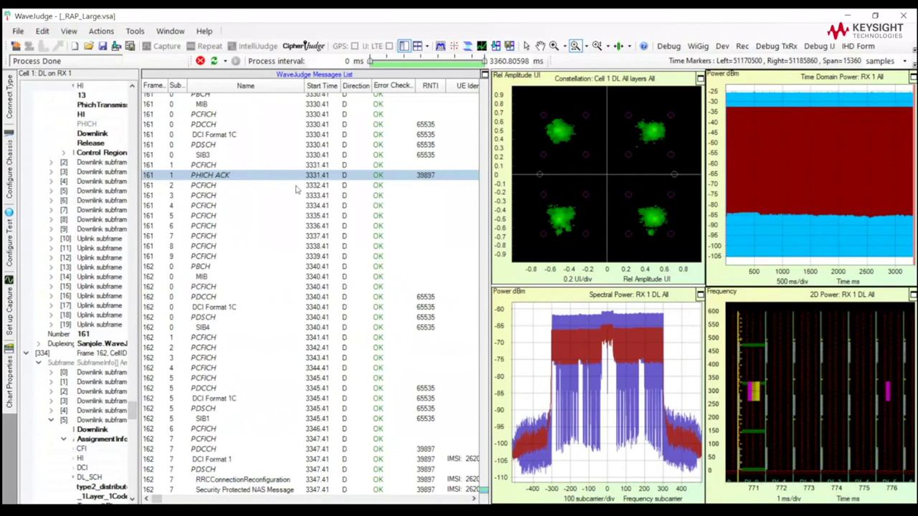
Scroll the message list to the frame 156 PUSCH message and review its UL_SCH details.
scroll(297, 189, down, 7)
scroll(296, 189, up, 20)
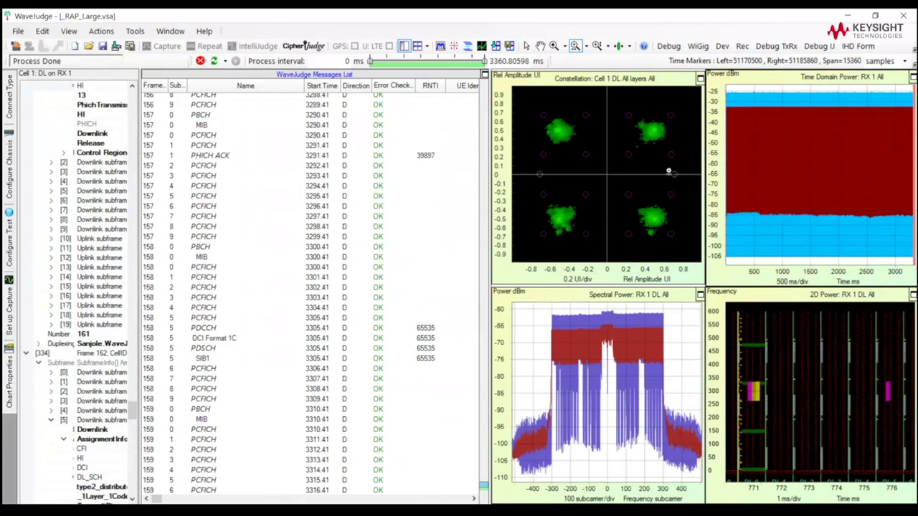
scroll(267, 166, up, 3)
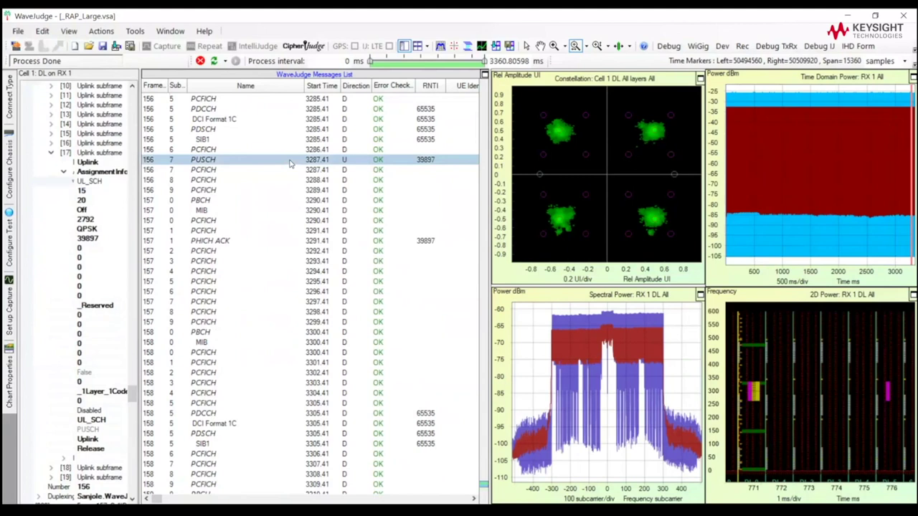
scroll(291, 164, up, 1)
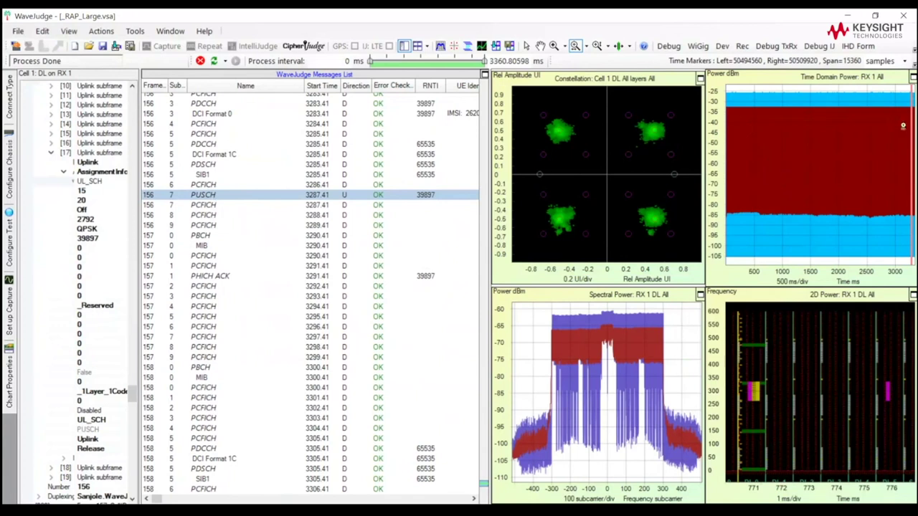
Scroll up the list and select the PUSCH message in frame 28, subframe 7.
scroll(272, 179, up, 20)
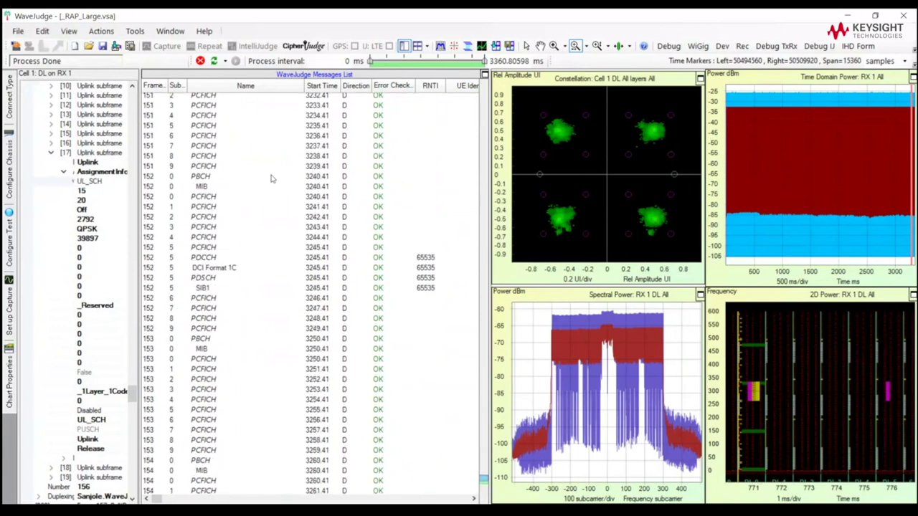
scroll(272, 178, up, 20)
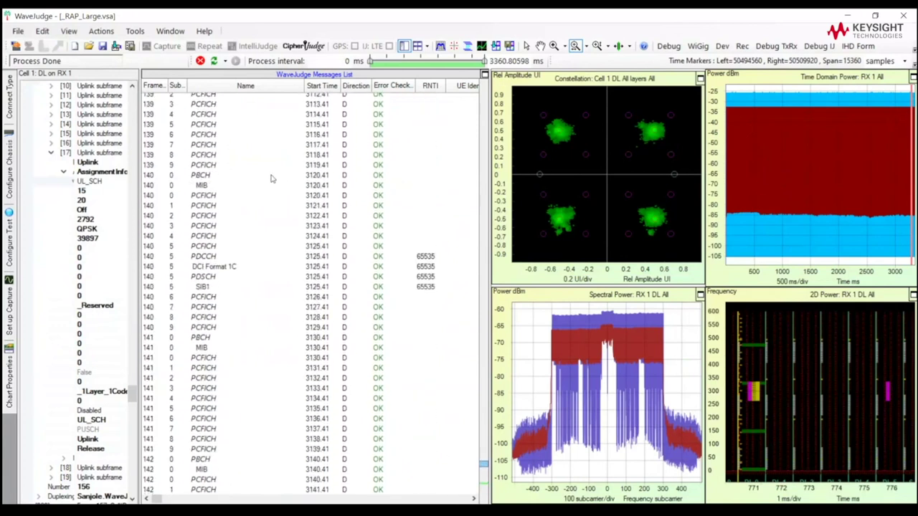
scroll(272, 178, up, 20)
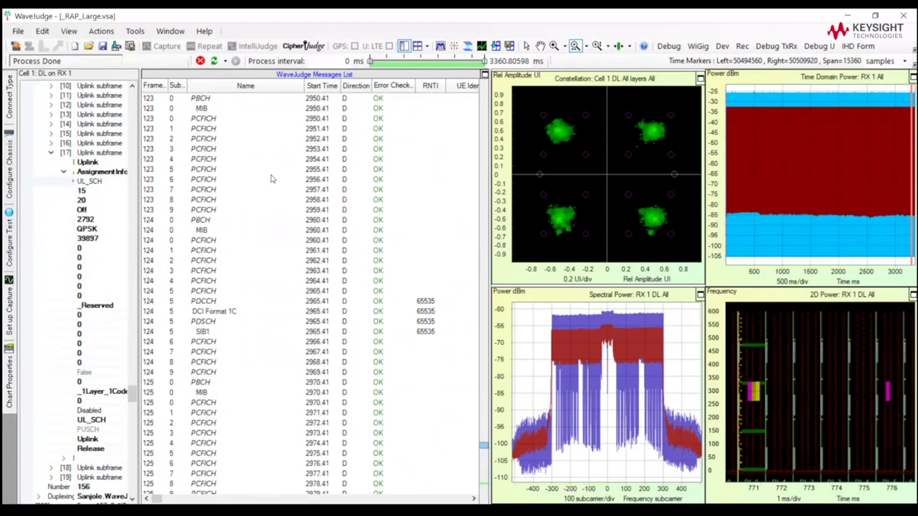
scroll(272, 179, up, 20)
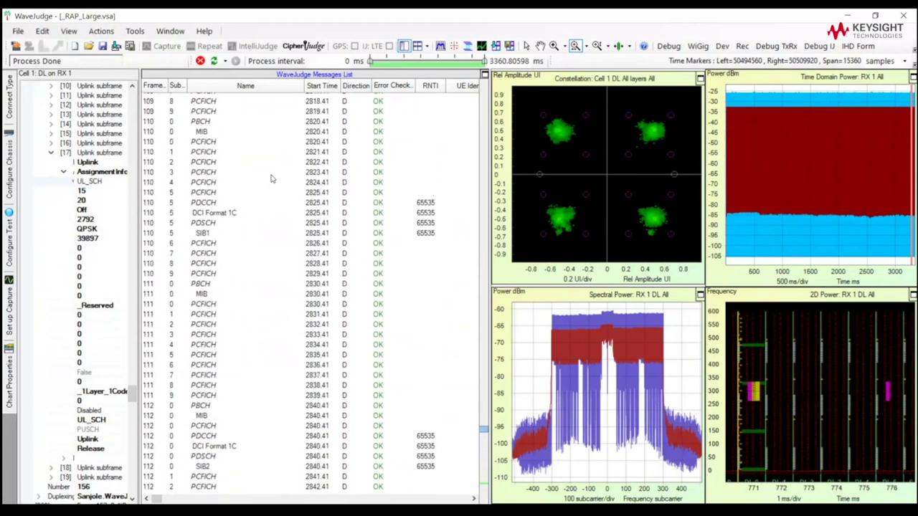
scroll(272, 179, up, 20)
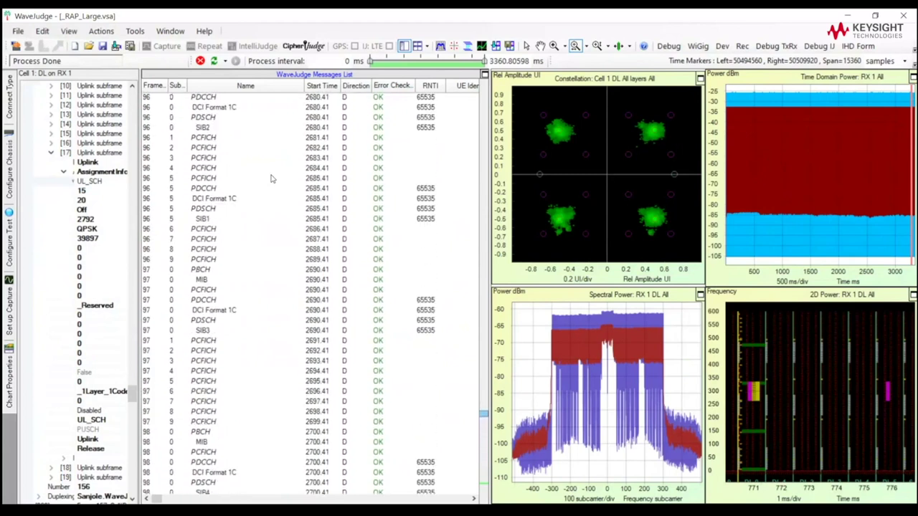
scroll(272, 178, up, 20)
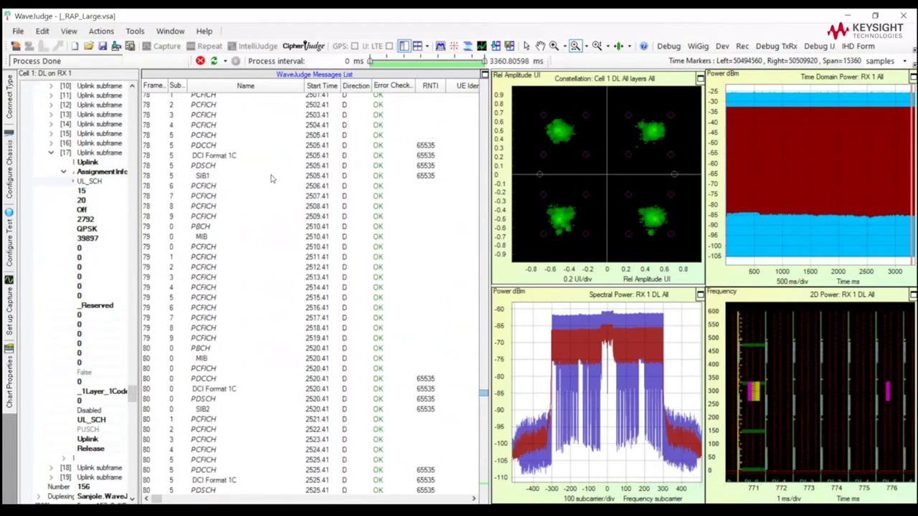
scroll(272, 178, up, 20)
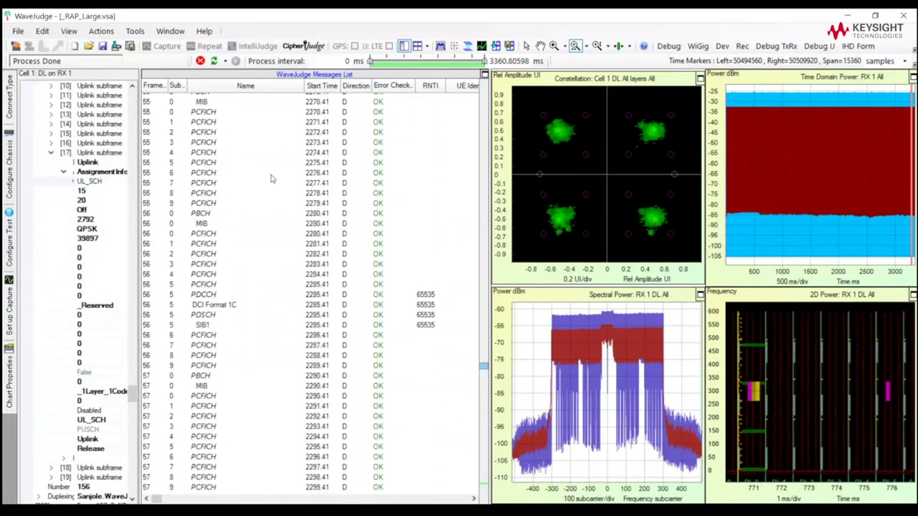
scroll(271, 178, up, 5)
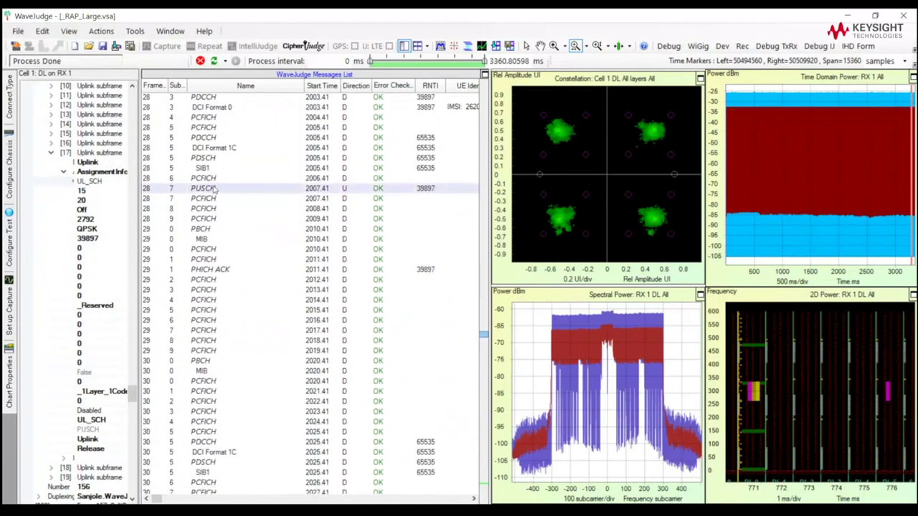
click(214, 188)
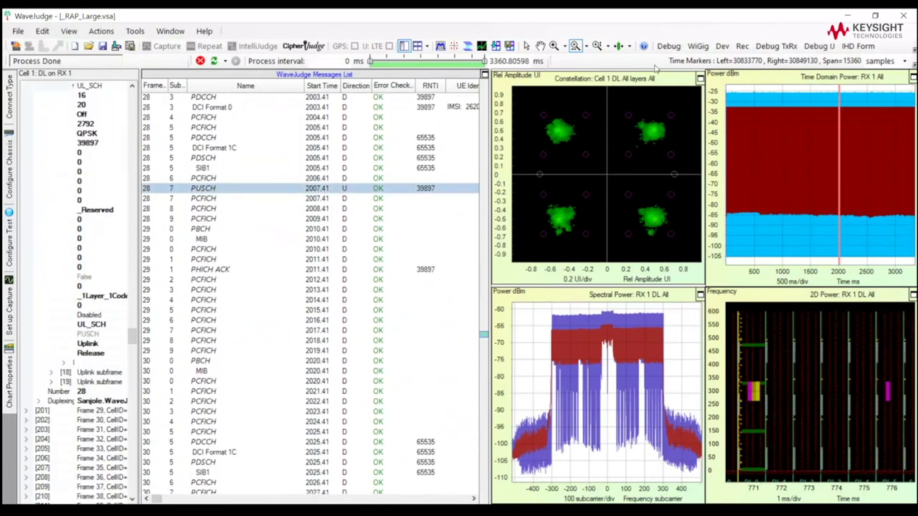
Horizontally zoom the Time Domain Power chart to about 2006.3–2009.7 ms and enlarge it.
click(575, 46)
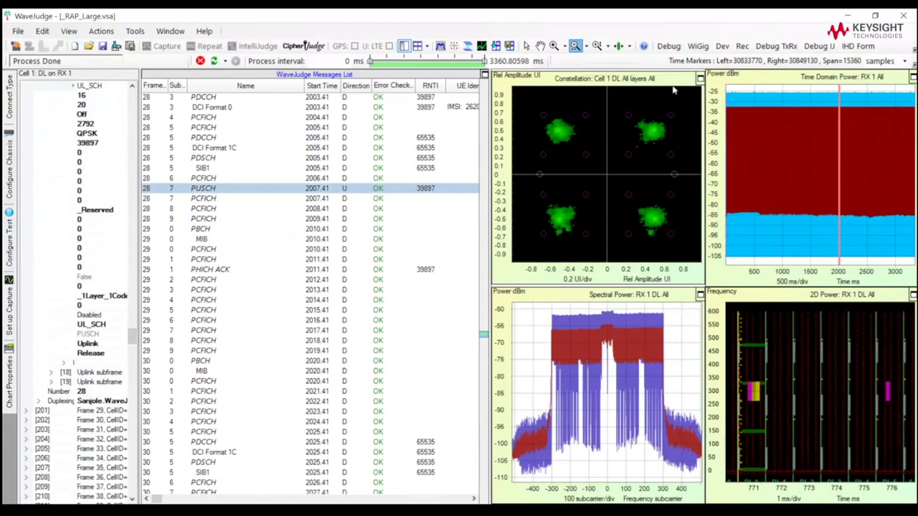
click(856, 152)
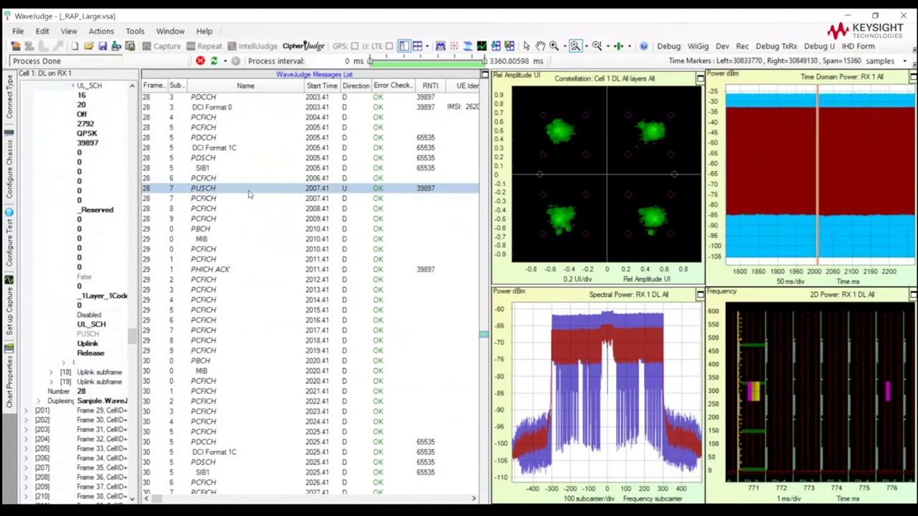
click(808, 141)
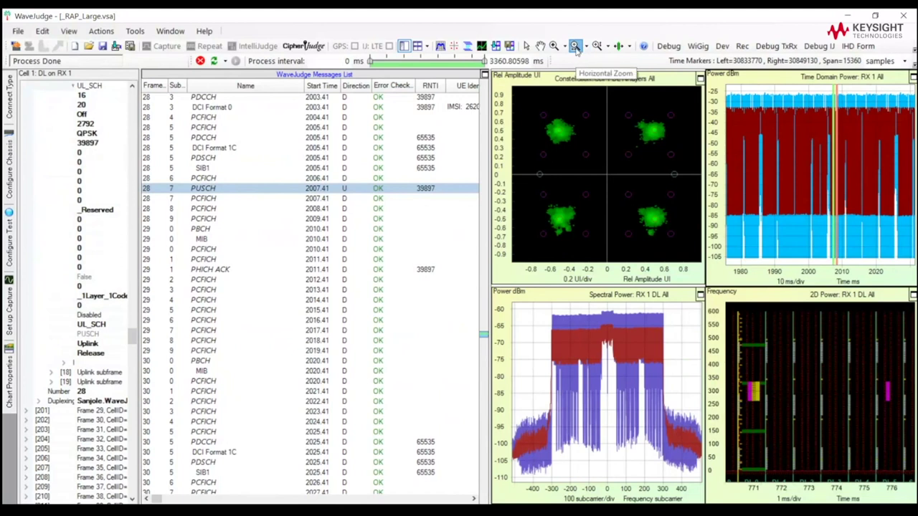
drag(811, 148, 867, 155)
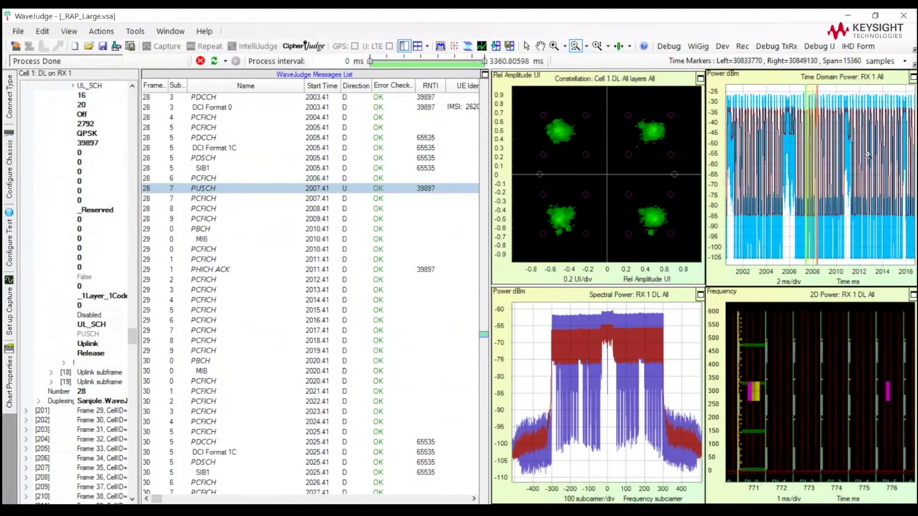
drag(797, 148, 835, 149)
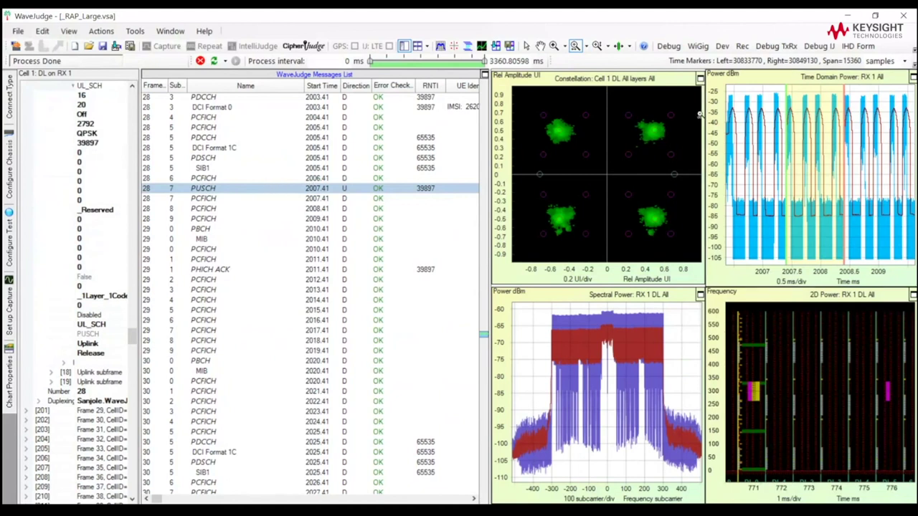
click(912, 76)
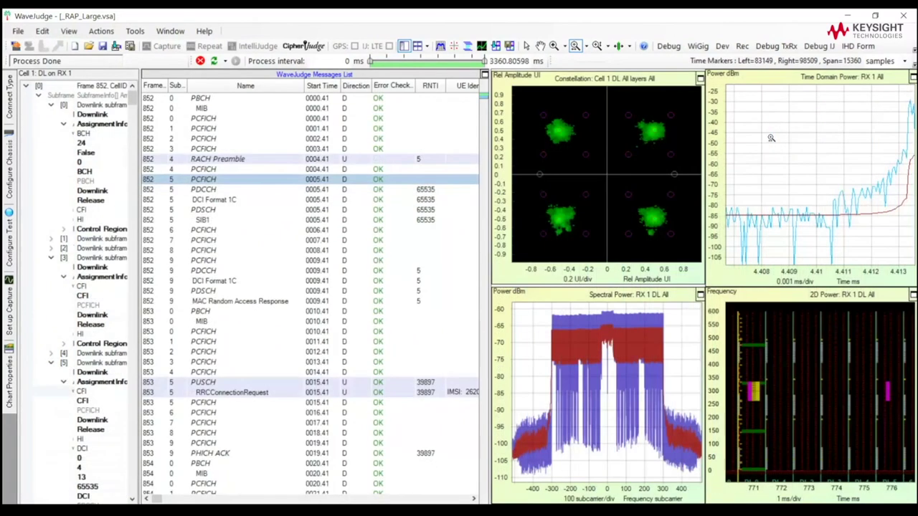
Replace the constellation chart with Time Domain > Baseband I Q Input via its context menu.
right_click(770, 137)
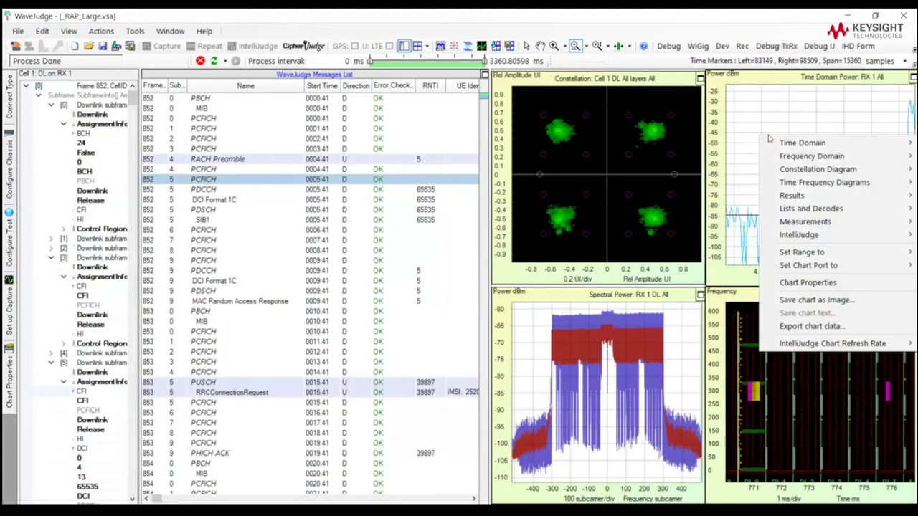
click(671, 145)
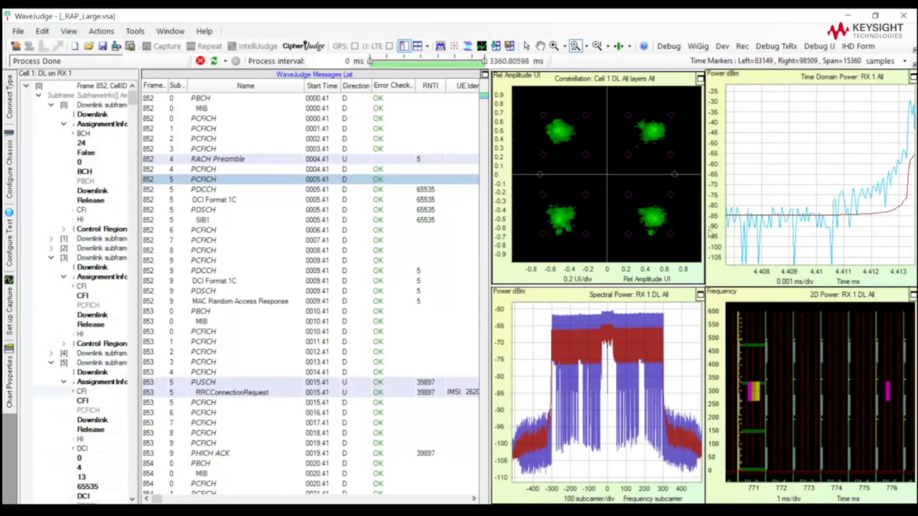
right_click(627, 129)
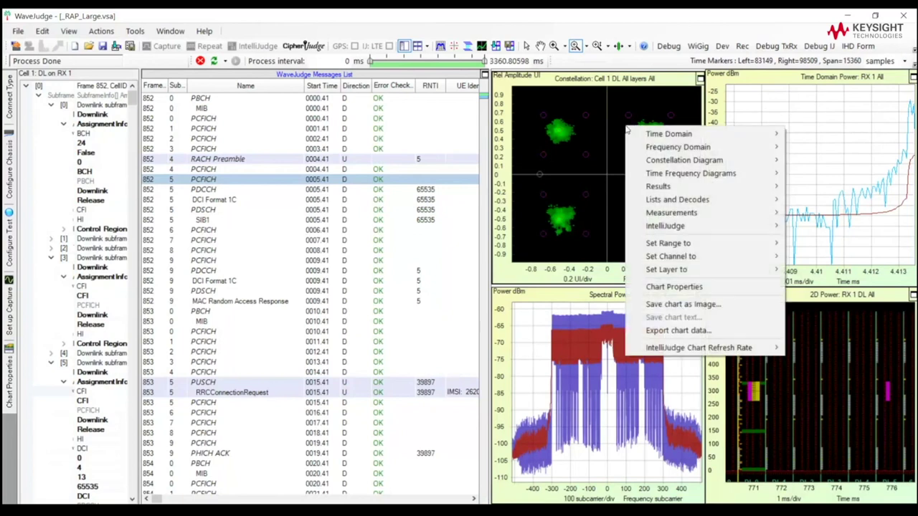
mouse_move(644, 136)
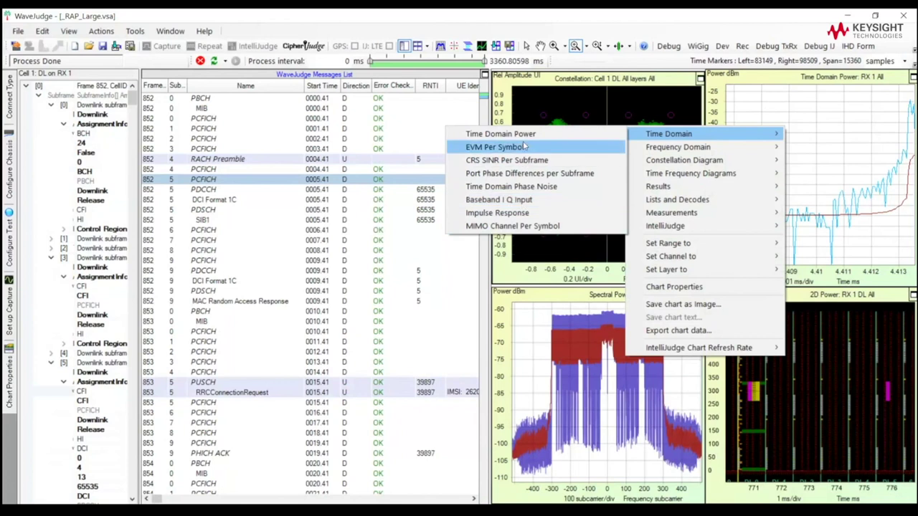
click(525, 201)
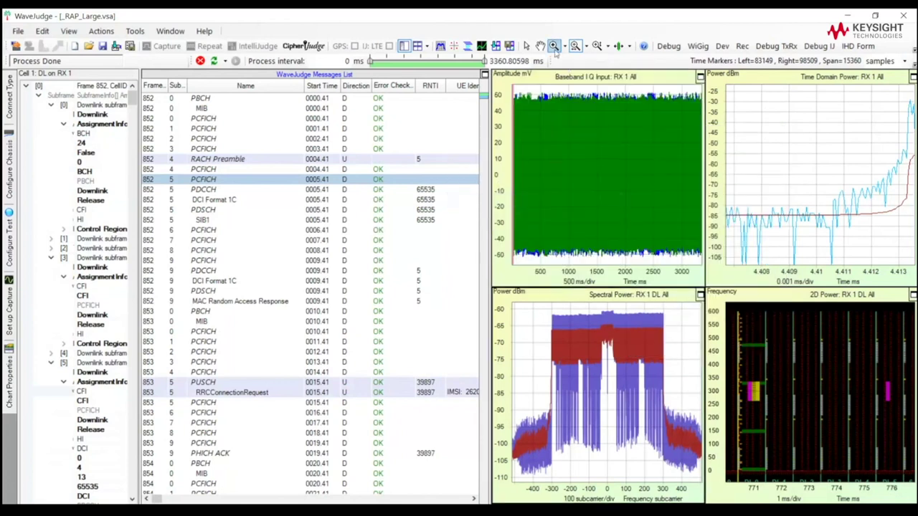
Browse the Baseband I Q chart's context menu and close it without changes.
right_click(639, 159)
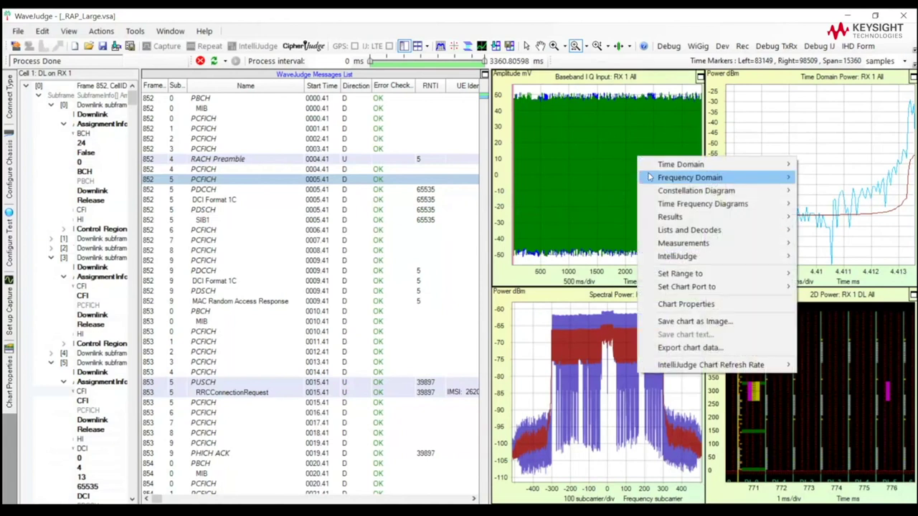
mouse_move(650, 177)
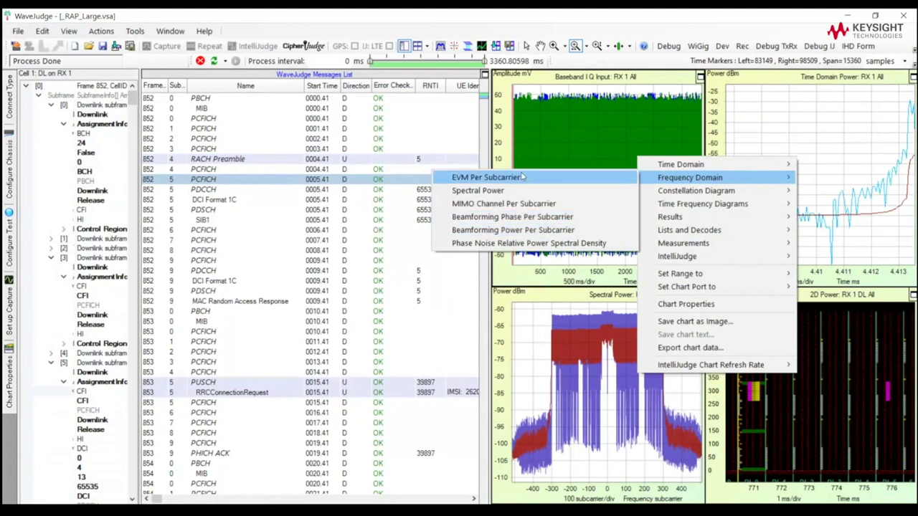
mouse_move(666, 194)
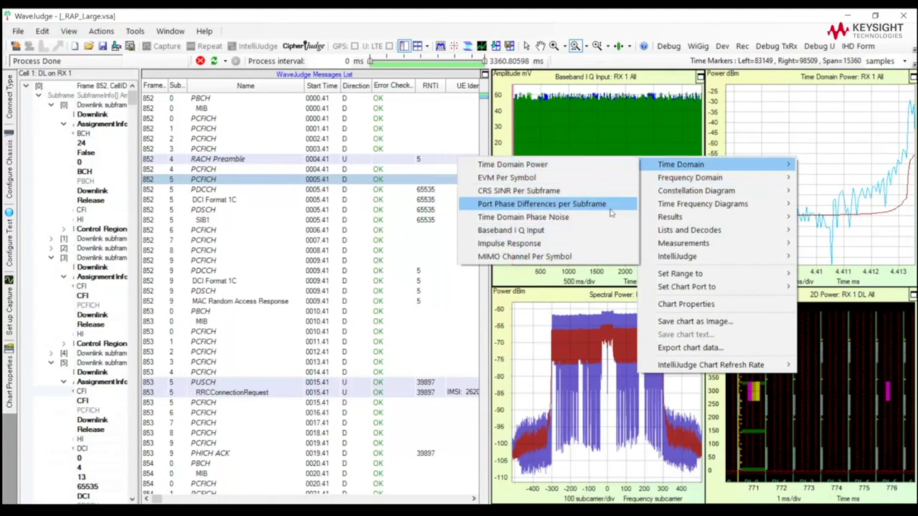
click(614, 146)
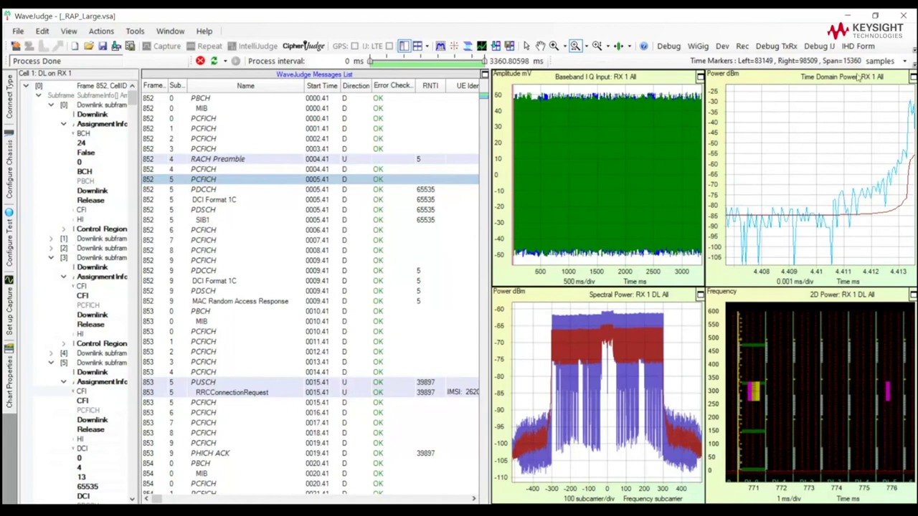
Show the Time Domain Power chart's port options, still assigned to RX 1 with RX 2 available.
right_click(776, 120)
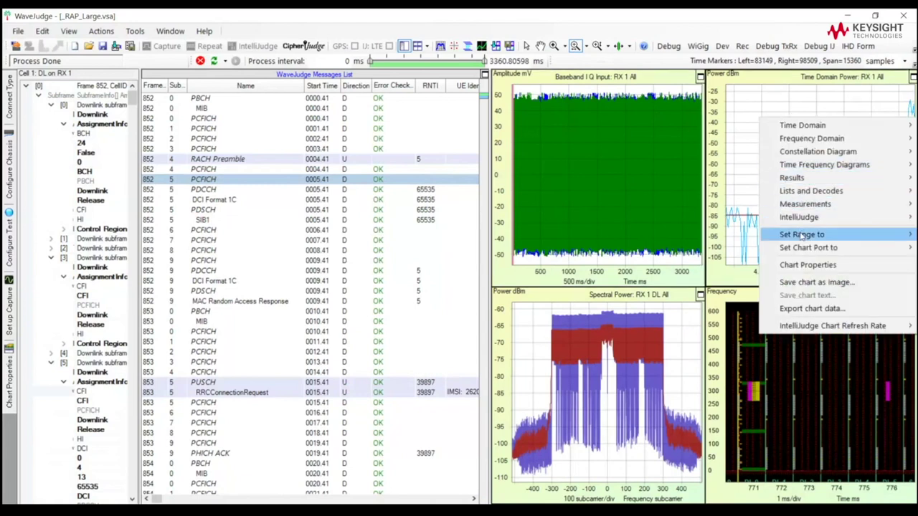
mouse_move(808, 248)
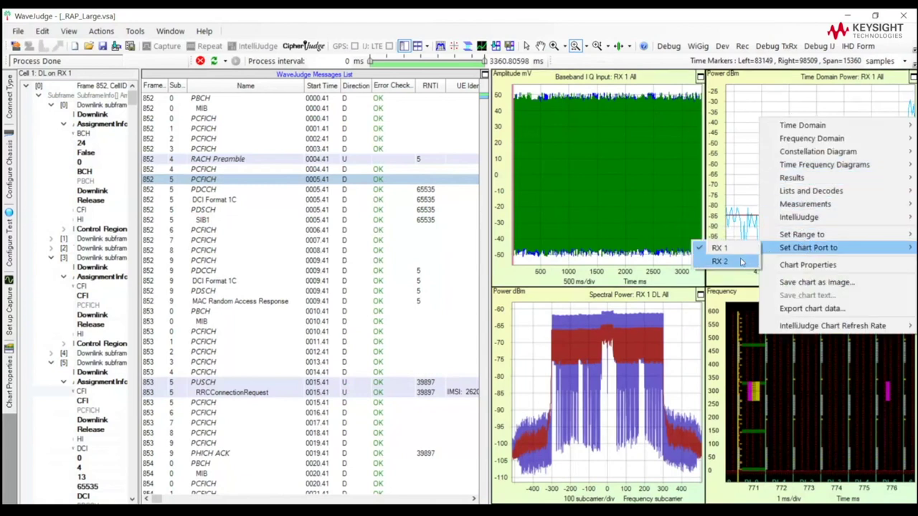